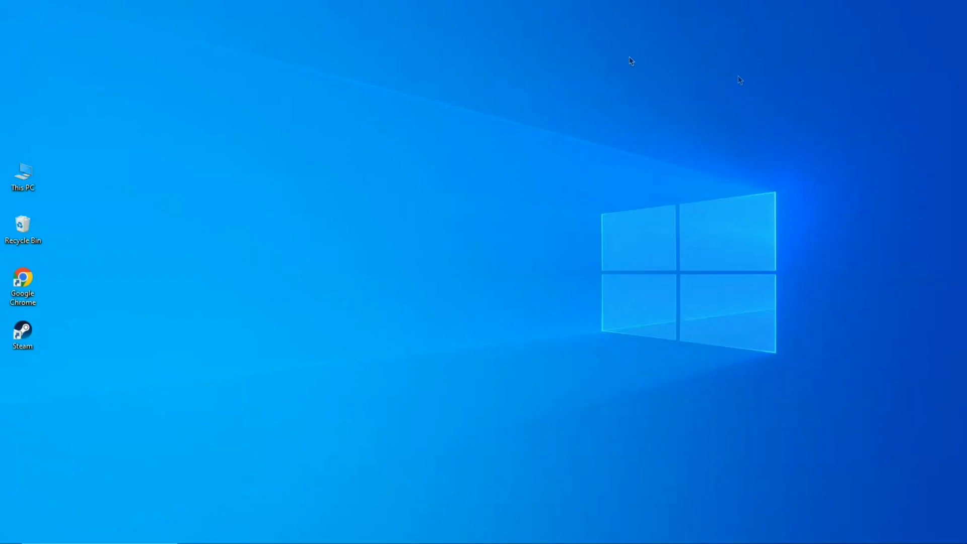
Open the advanced system settings from This PC's properties.
{"action": "right_click", "coordinate": [18, 177]}
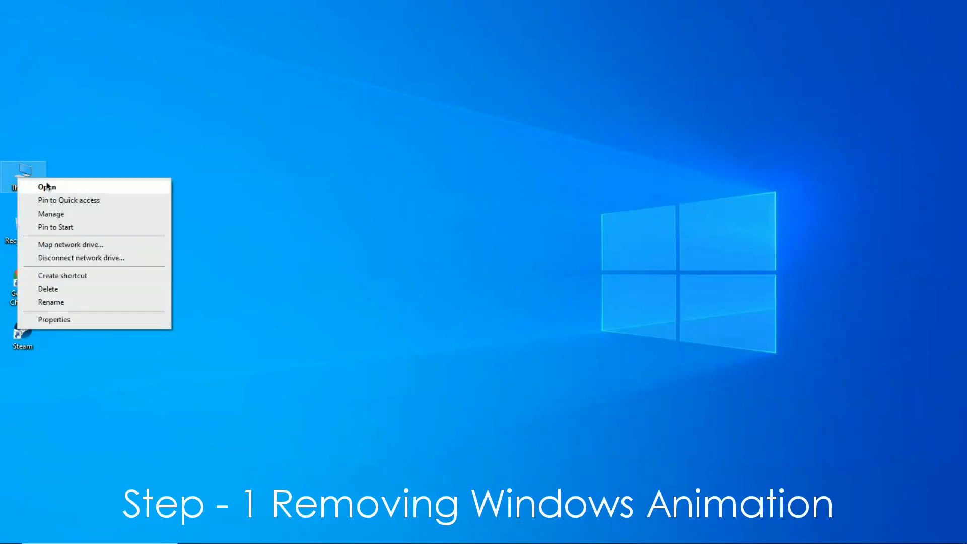
{"action": "left_click", "coordinate": [135, 189]}
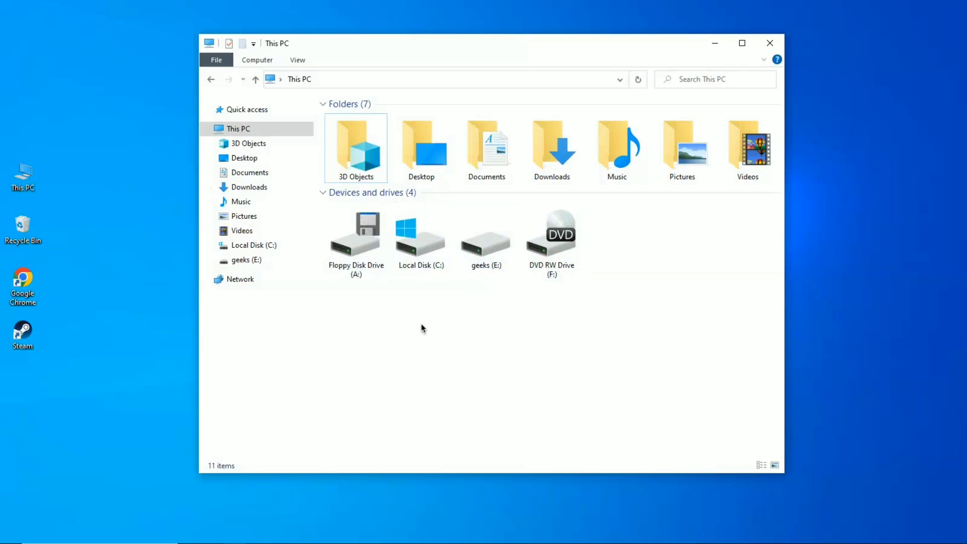
{"action": "right_click", "coordinate": [494, 346]}
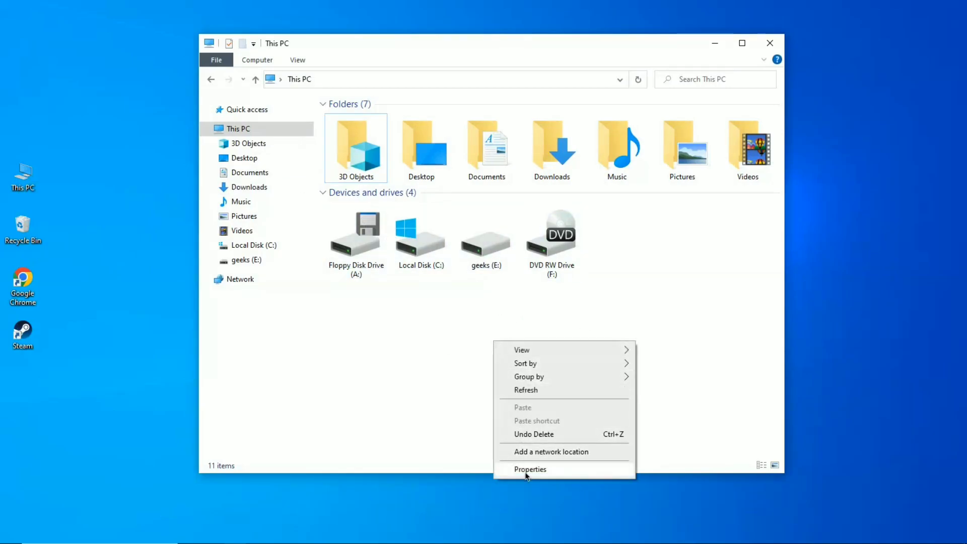
{"action": "left_click", "coordinate": [524, 467]}
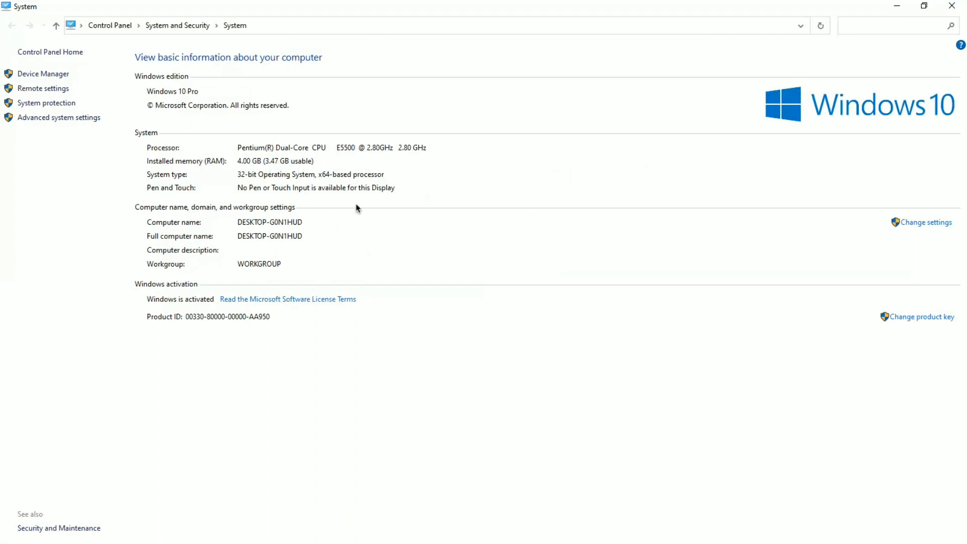
{"action": "left_click", "coordinate": [88, 120]}
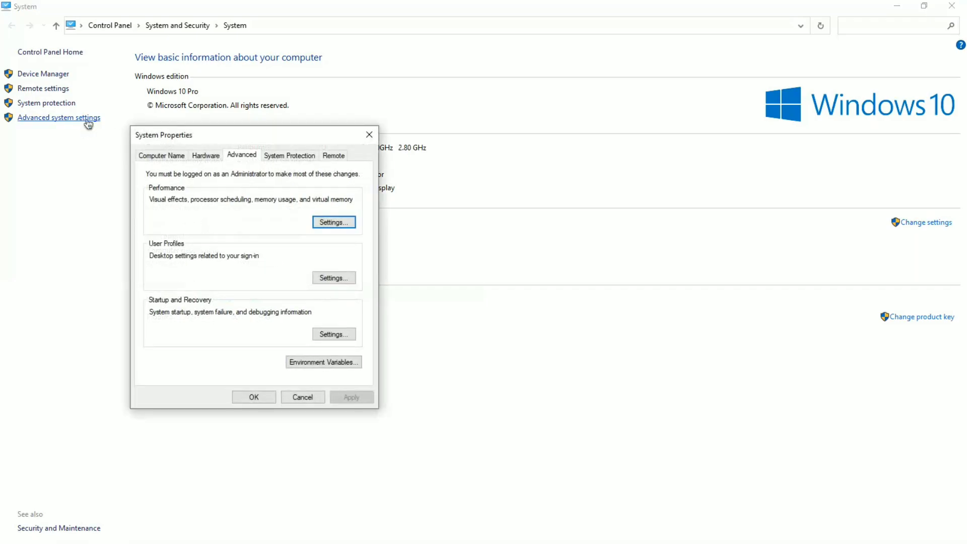
Open the Performance Options and set the visual effects to Adjust for best performance.
{"action": "left_click_drag", "start_coordinate": [322, 138], "coordinate": [440, 137]}
{"action": "left_click", "coordinate": [453, 222]}
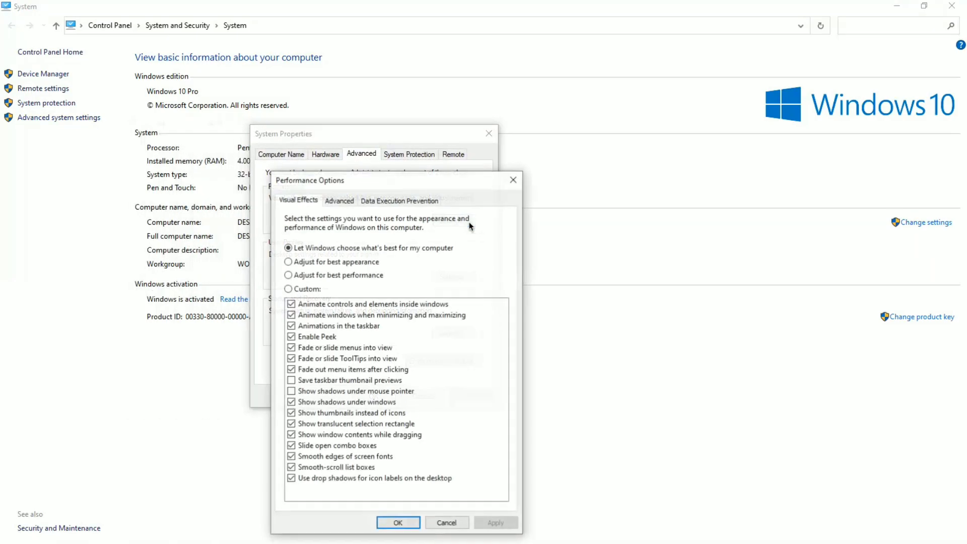
{"action": "left_click_drag", "start_coordinate": [406, 184], "coordinate": [369, 99]}
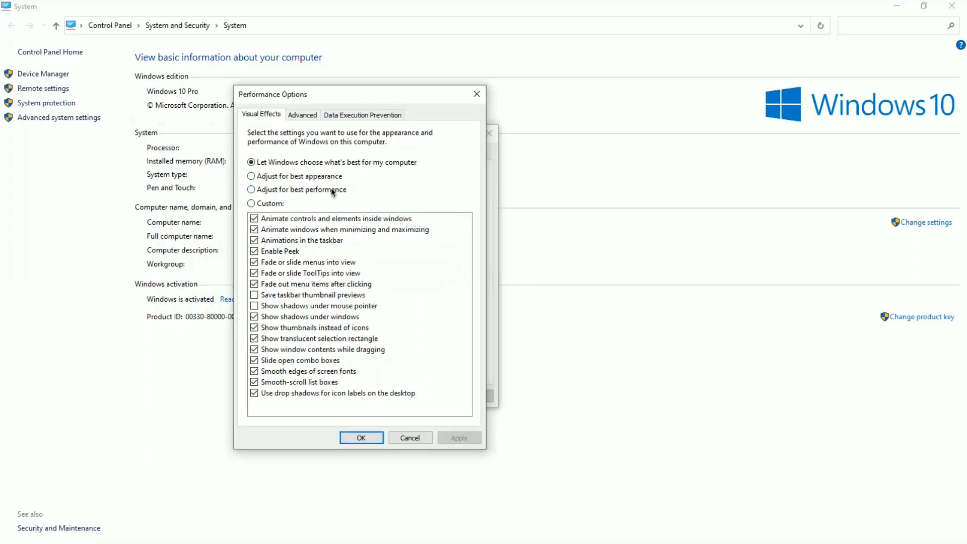
{"action": "left_click", "coordinate": [310, 190]}
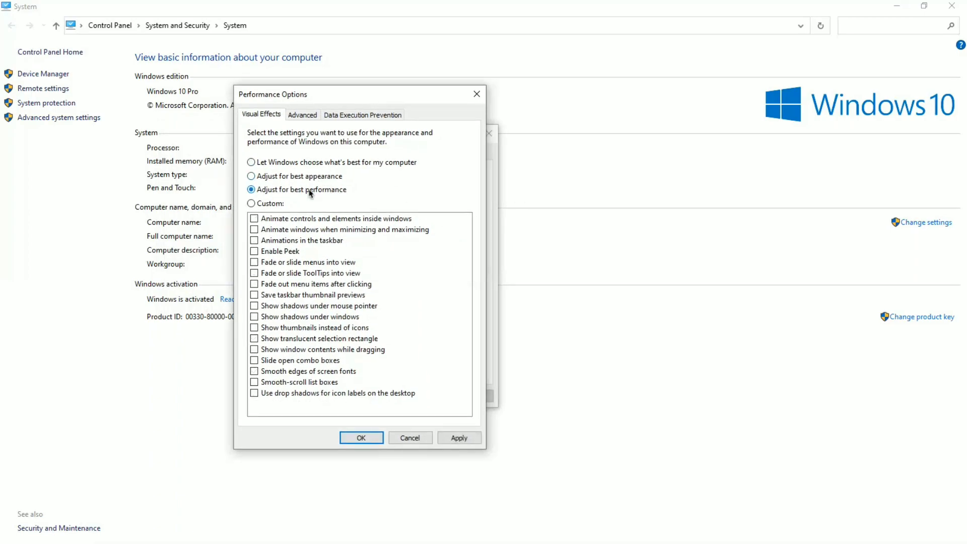
Enable only smooth-scroll list boxes, smooth edges of screen fonts and window minimize/maximize animation, apply, and close all system windows.
{"action": "left_click", "coordinate": [310, 382]}
{"action": "left_click", "coordinate": [325, 374]}
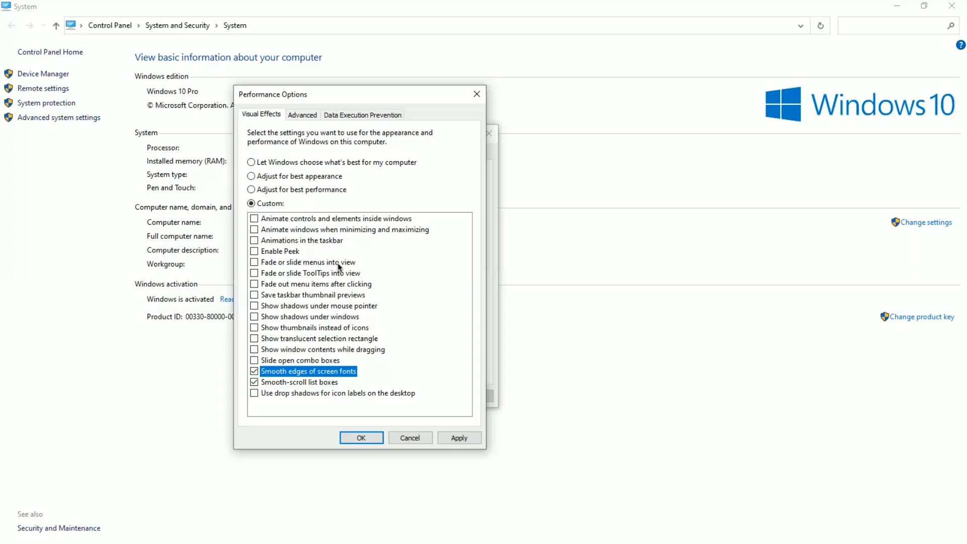
{"action": "left_click", "coordinate": [310, 230]}
{"action": "left_click", "coordinate": [458, 437]}
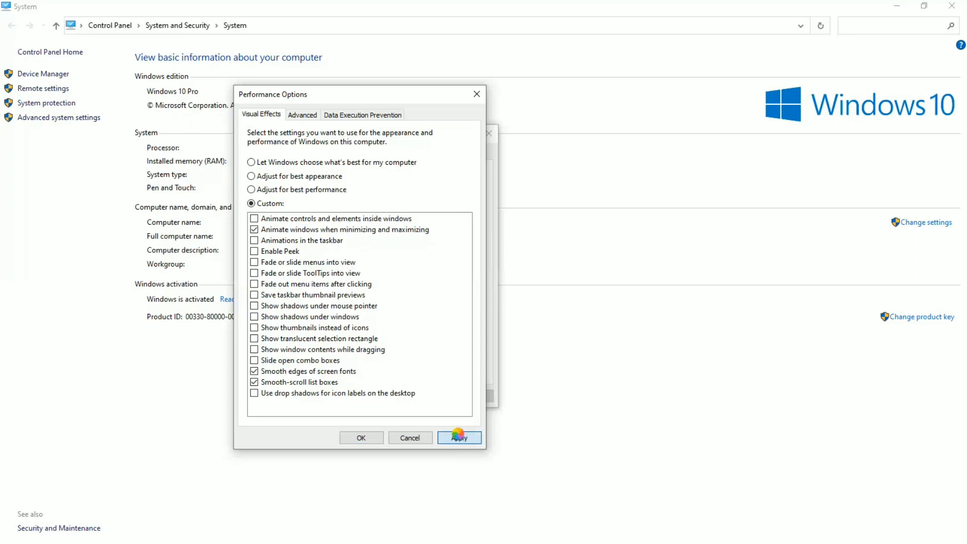
{"action": "left_click", "coordinate": [367, 438]}
{"action": "left_click", "coordinate": [375, 395]}
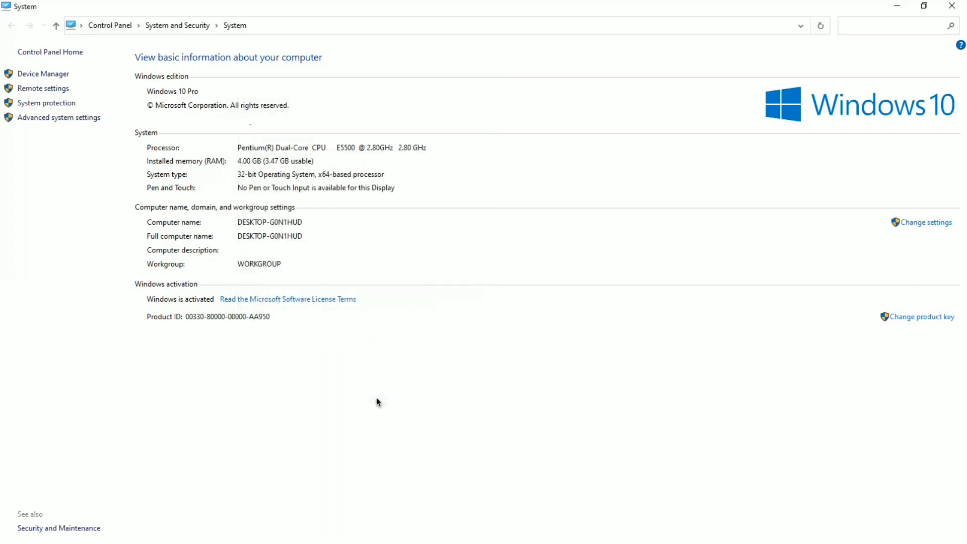
{"action": "left_click", "coordinate": [953, 8]}
{"action": "left_click", "coordinate": [829, 41]}
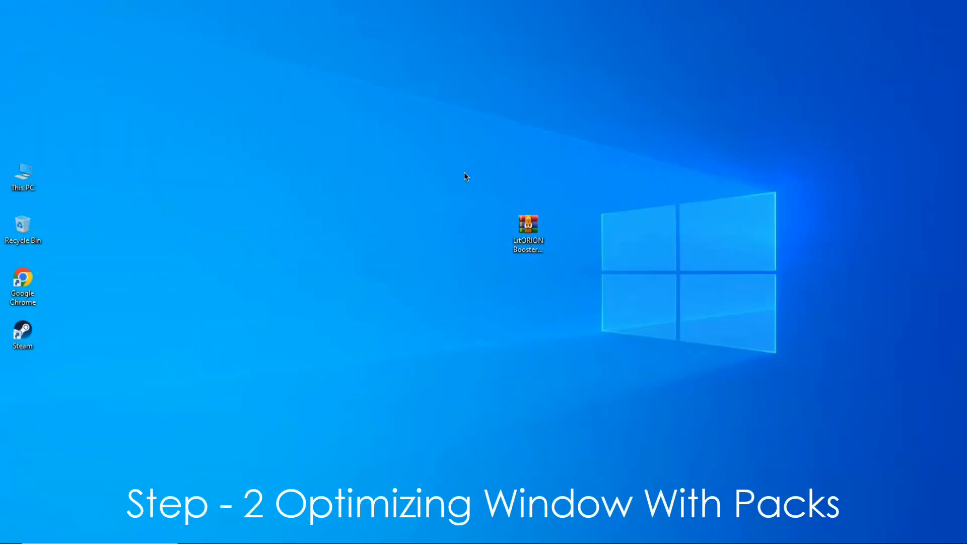
Extract the LitORION Booster Packs archive to the desktop and place the extracted folder beside the archive.
{"action": "left_click", "coordinate": [528, 232]}
{"action": "right_click", "coordinate": [532, 227]}
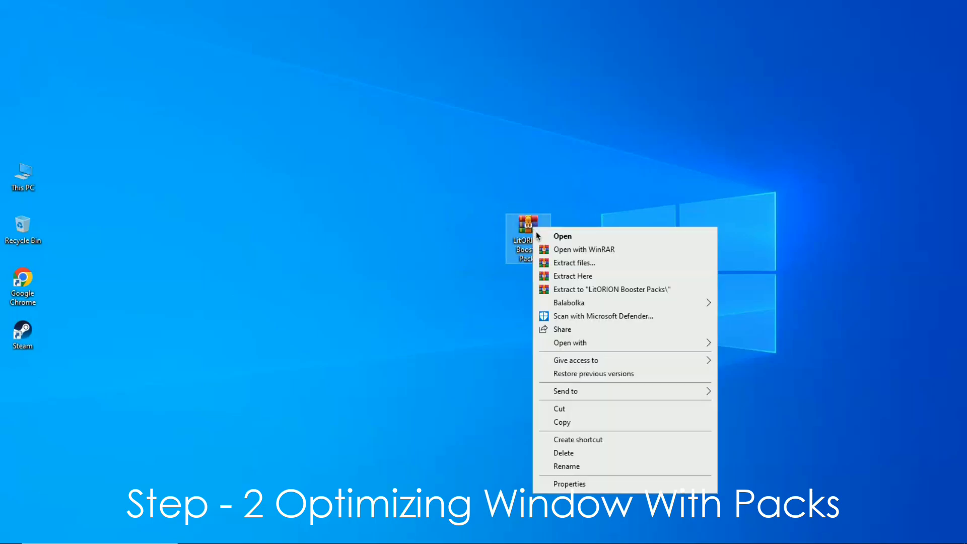
{"action": "left_click", "coordinate": [615, 277]}
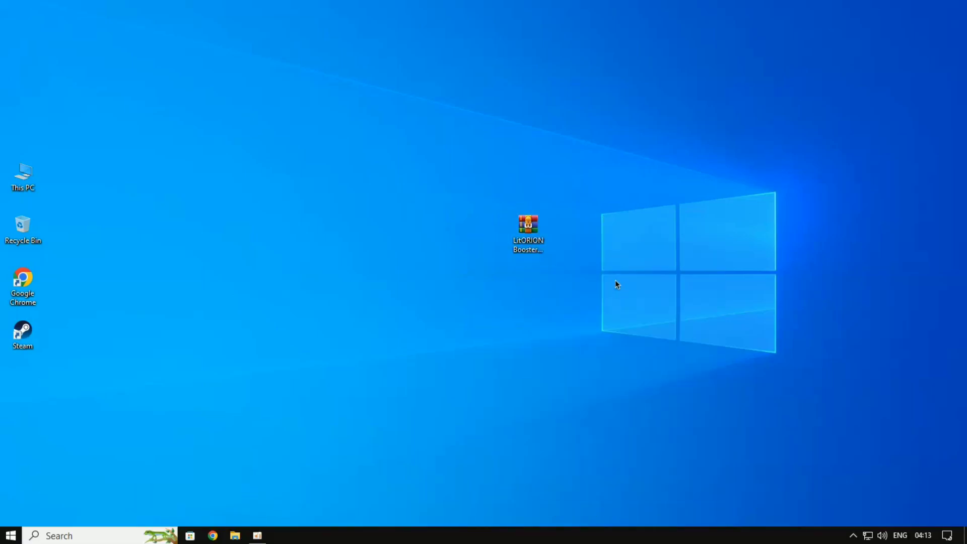
{"action": "left_click_drag", "start_coordinate": [23, 23], "coordinate": [481, 233]}
{"action": "right_click", "coordinate": [376, 209]}
{"action": "left_click", "coordinate": [389, 245]}
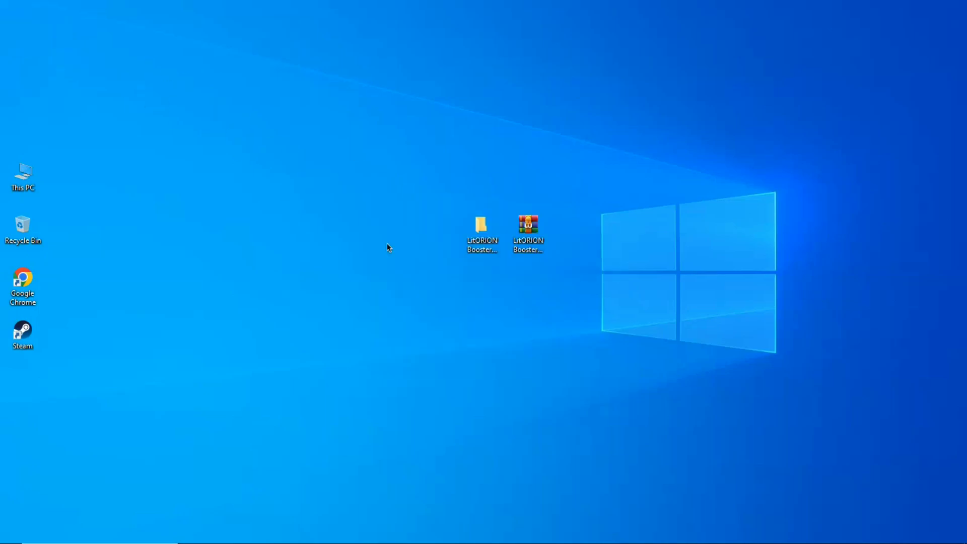
Open the extracted LitORION Booster Packs folder and run the Boost Fps script.
{"action": "right_click", "coordinate": [473, 230]}
{"action": "left_click", "coordinate": [637, 245]}
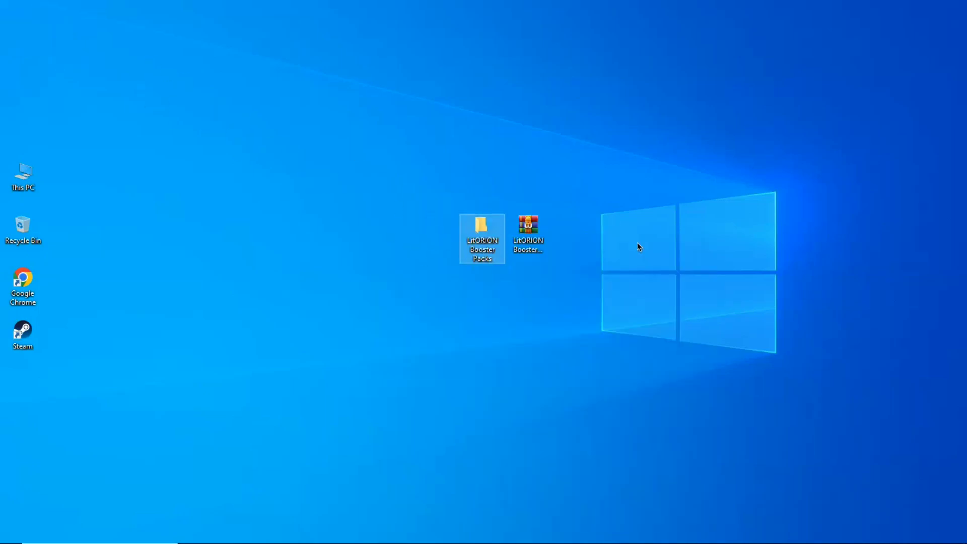
{"action": "left_click", "coordinate": [360, 119]}
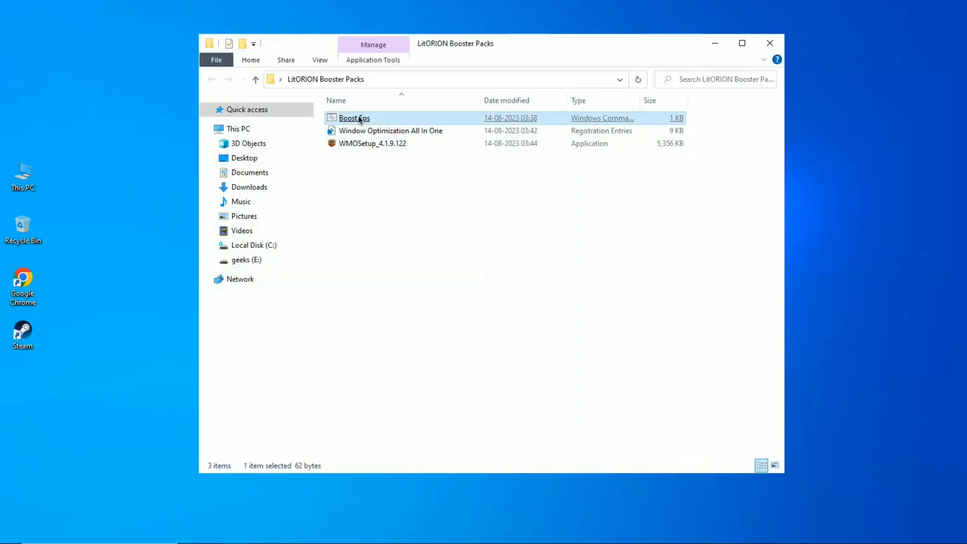
{"action": "right_click", "coordinate": [360, 120]}
{"action": "left_click", "coordinate": [462, 165]}
{"action": "right_click", "coordinate": [441, 258]}
{"action": "left_click", "coordinate": [457, 229]}
Merge the Window Optimization All In One file into the registry and accept the confirmation.
{"action": "left_click", "coordinate": [406, 132]}
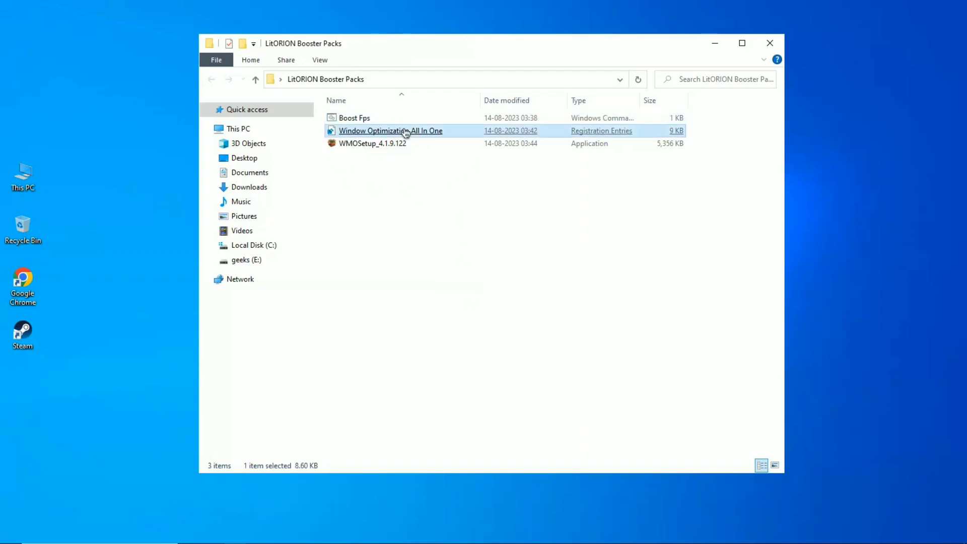
{"action": "right_click", "coordinate": [406, 132]}
{"action": "left_click", "coordinate": [478, 142]}
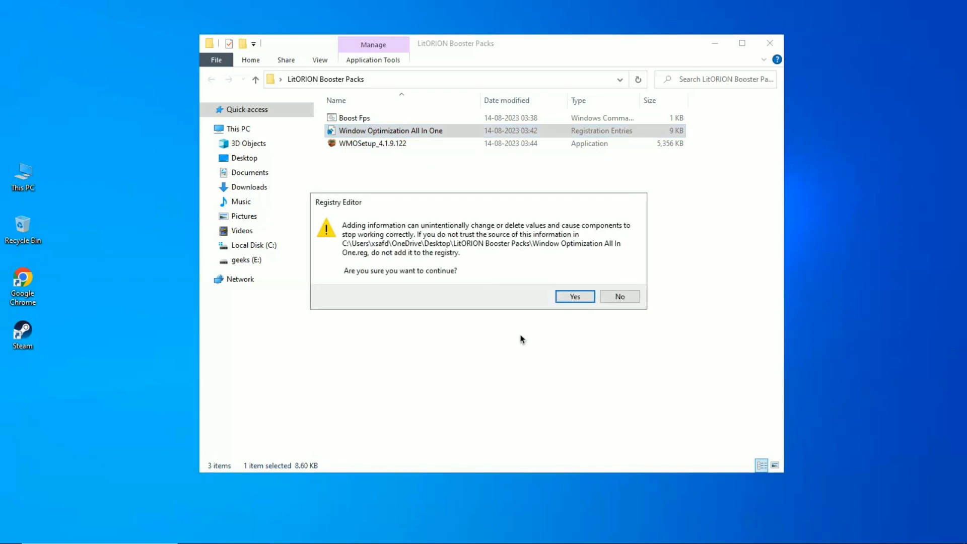
{"action": "left_click", "coordinate": [576, 298]}
{"action": "left_click", "coordinate": [619, 279]}
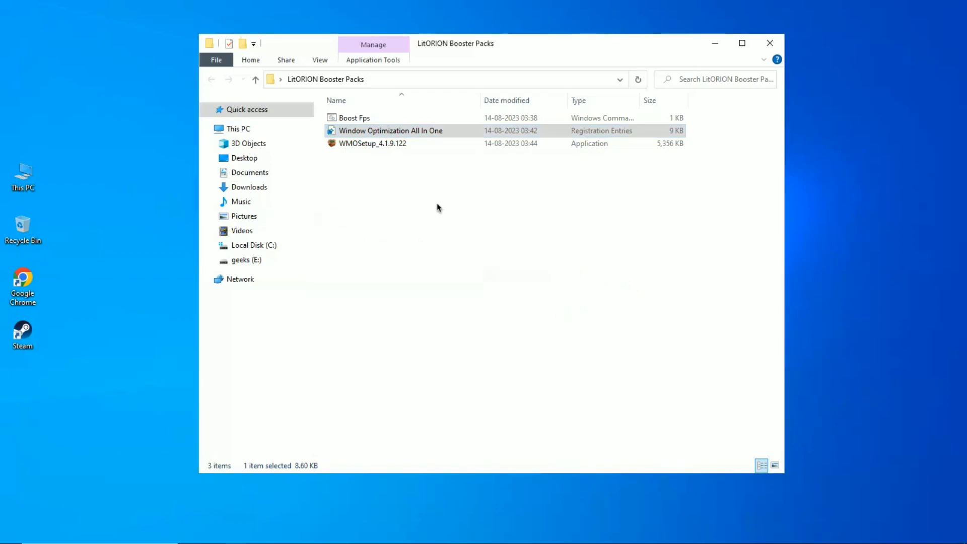
Run WMOSetup_4.1.9.122 as administrator and install Wise Memory Optimizer in the default location, accepting the license agreement.
{"action": "left_click", "coordinate": [379, 173]}
{"action": "right_click", "coordinate": [377, 148]}
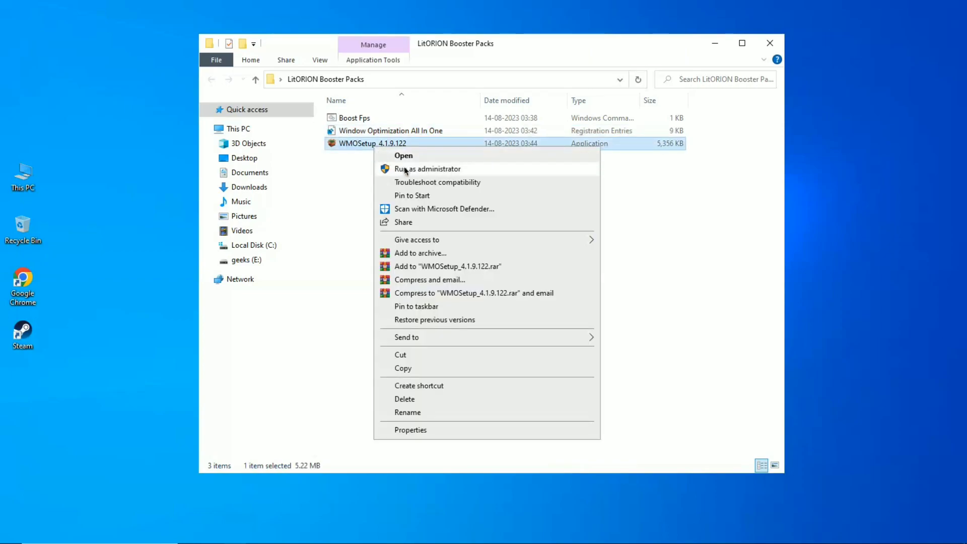
{"action": "left_click", "coordinate": [510, 172]}
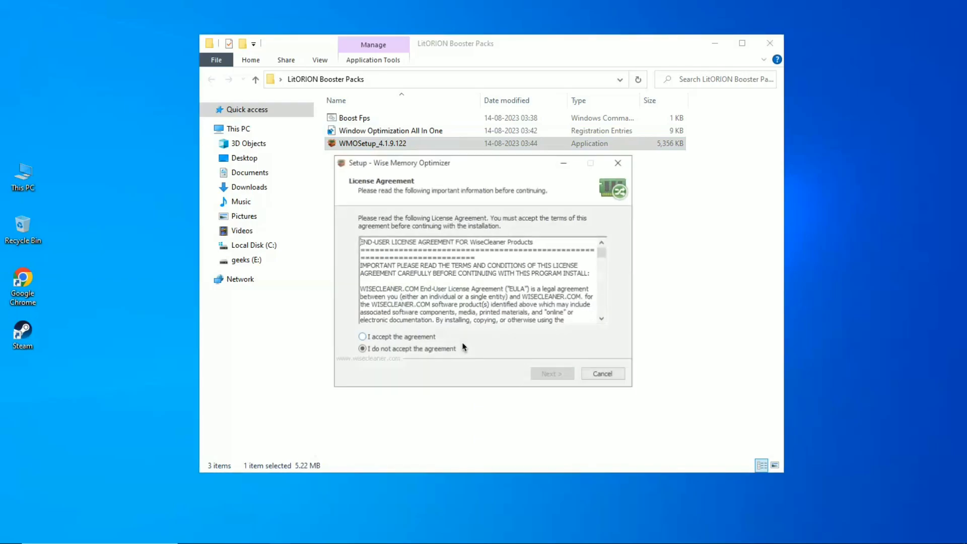
{"action": "left_click", "coordinate": [401, 337]}
{"action": "left_click", "coordinate": [558, 377]}
{"action": "left_click", "coordinate": [553, 376]}
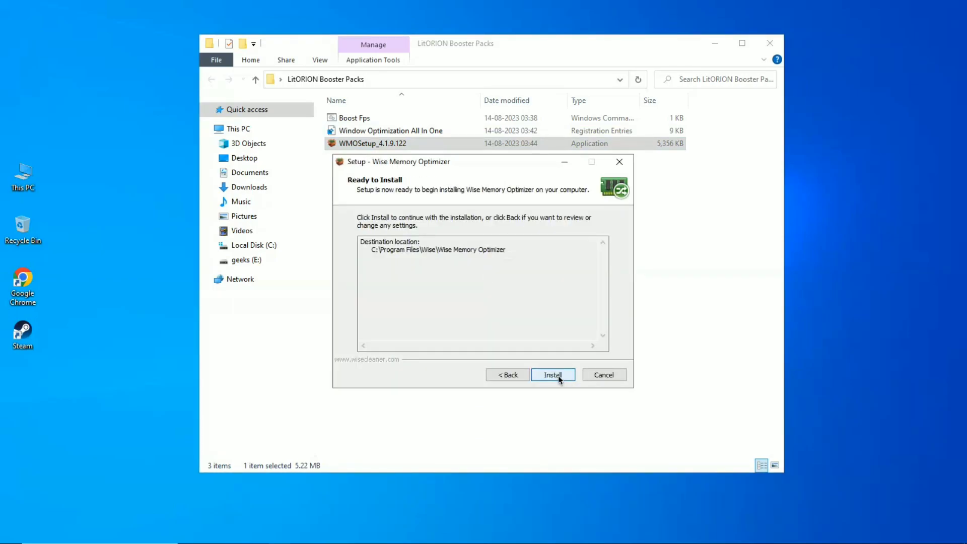
{"action": "left_click", "coordinate": [553, 375]}
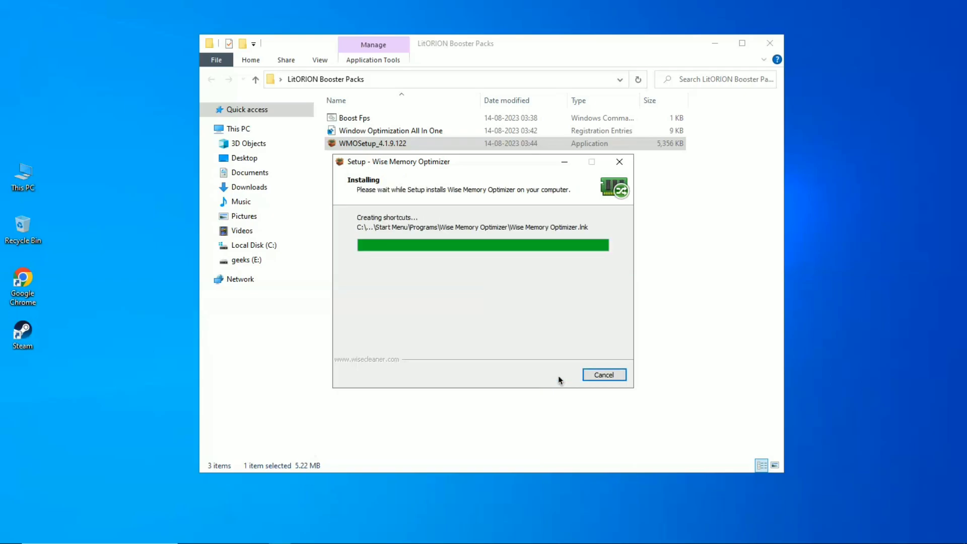
{"action": "left_click", "coordinate": [489, 271]}
{"action": "left_click", "coordinate": [554, 375]}
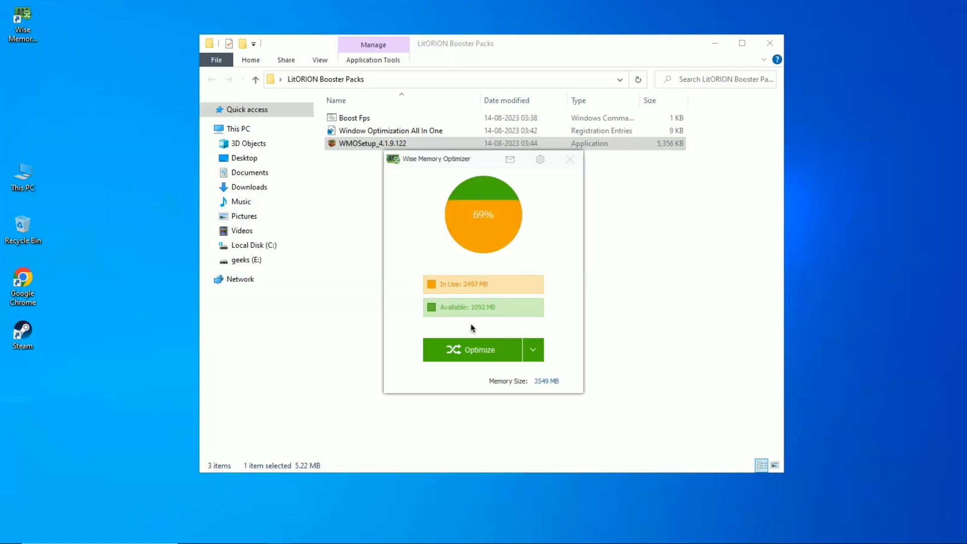
Optimize the memory with Wise Memory Optimizer and turn off its Run when CPU is idle option, closing the program when done.
{"action": "left_click", "coordinate": [488, 359]}
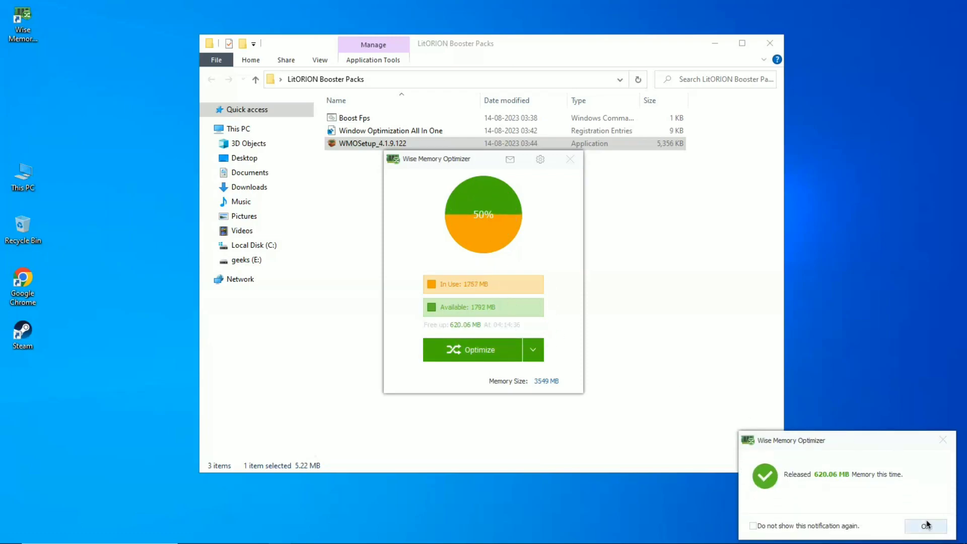
{"action": "left_click", "coordinate": [930, 527]}
{"action": "left_click", "coordinate": [540, 159]}
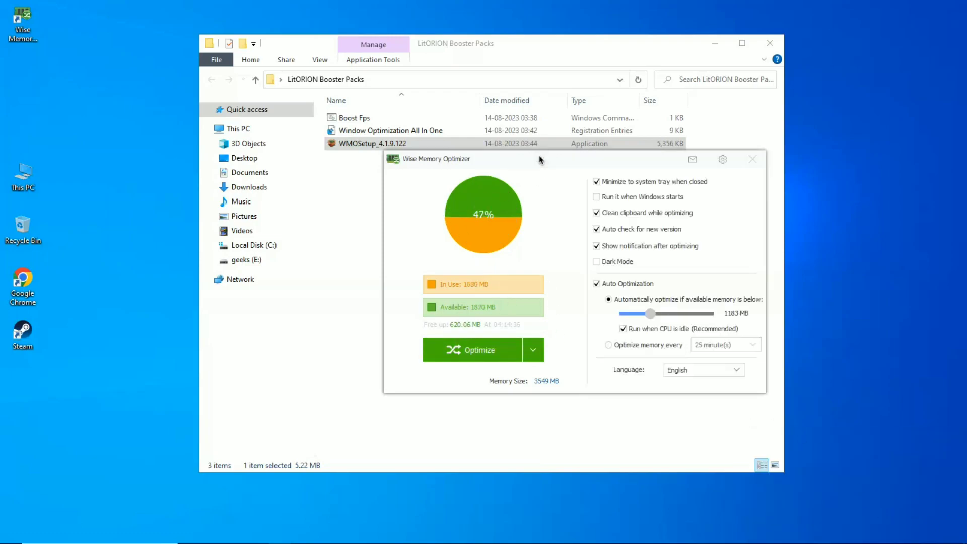
{"action": "left_click", "coordinate": [623, 328]}
{"action": "left_click", "coordinate": [723, 159]}
{"action": "left_click", "coordinate": [568, 159]}
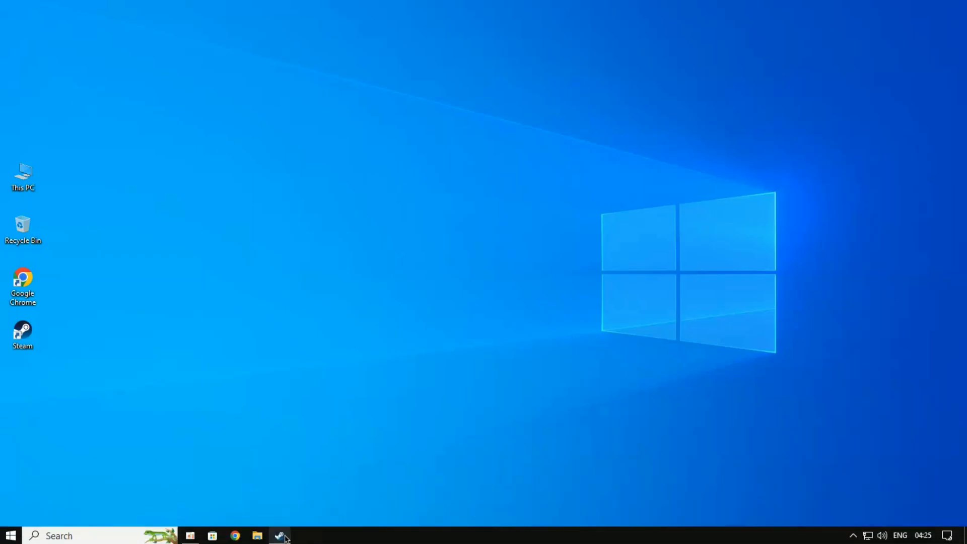
In Steam, set Brawlhalla's launch options to "-noeac -unlockfps -framefixunded" and launch the game.
{"action": "left_click", "coordinate": [280, 534]}
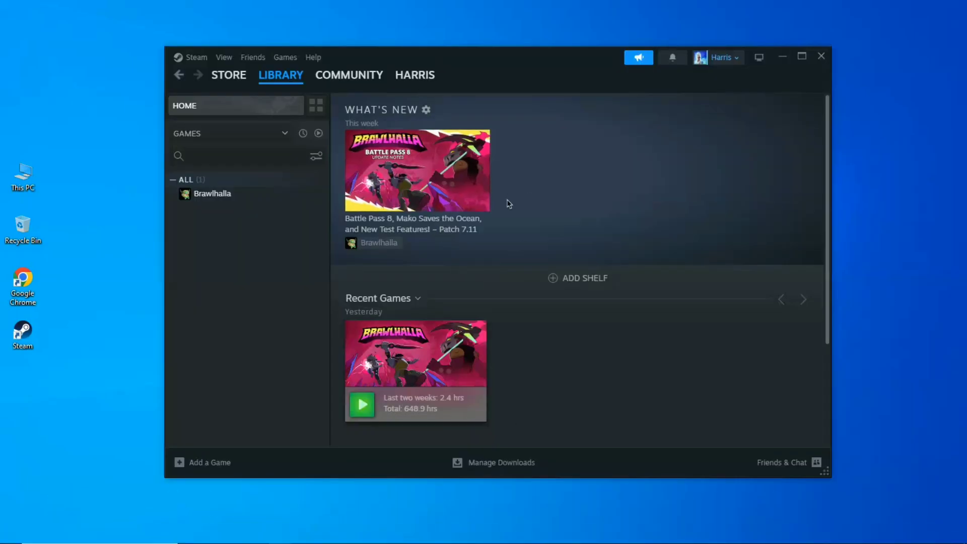
{"action": "right_click", "coordinate": [422, 356]}
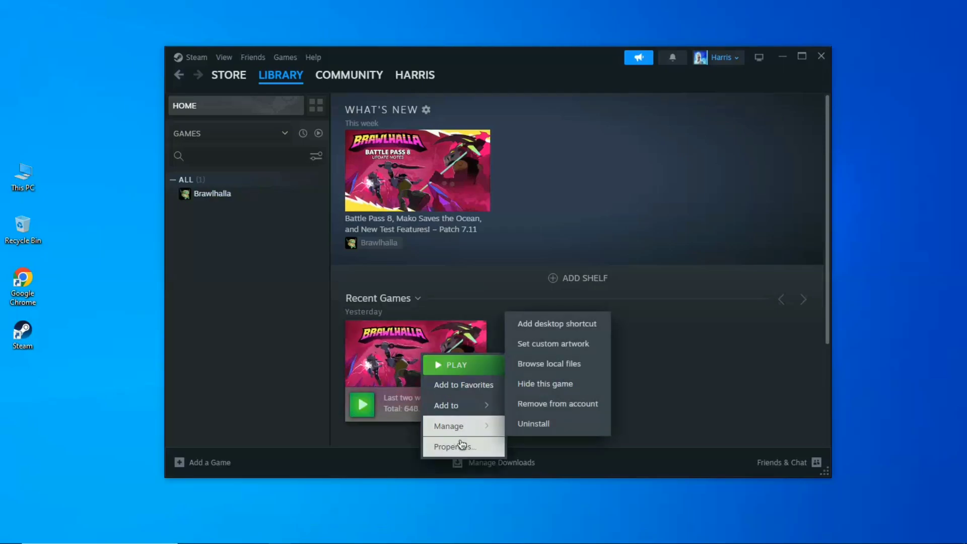
{"action": "left_click", "coordinate": [483, 448]}
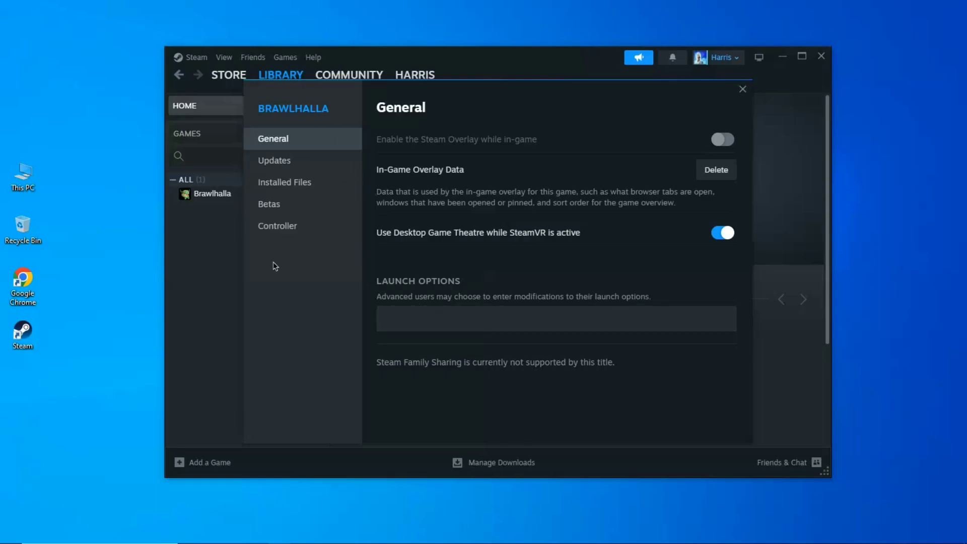
{"action": "left_click", "coordinate": [490, 320]}
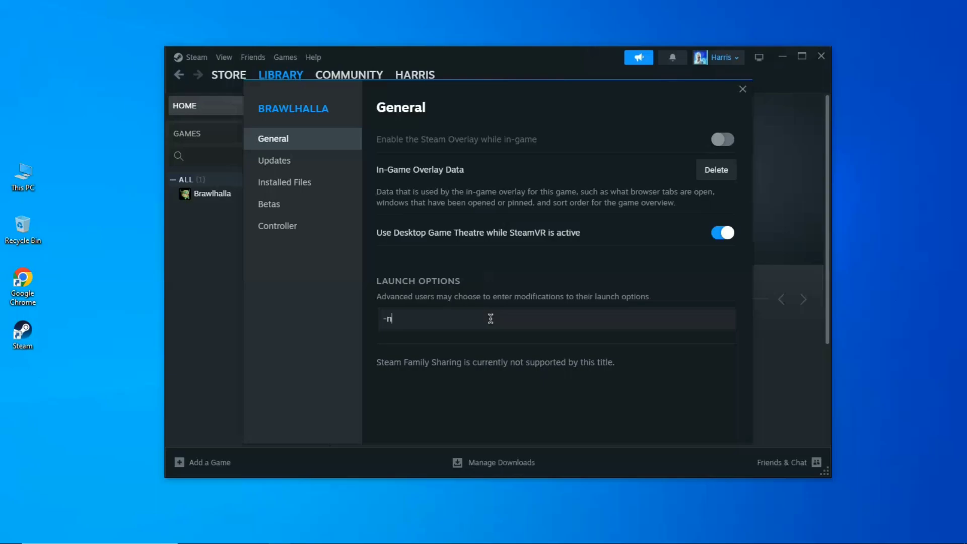
{"action": "type", "text": "-noeac -unlockfps -framefixun"}
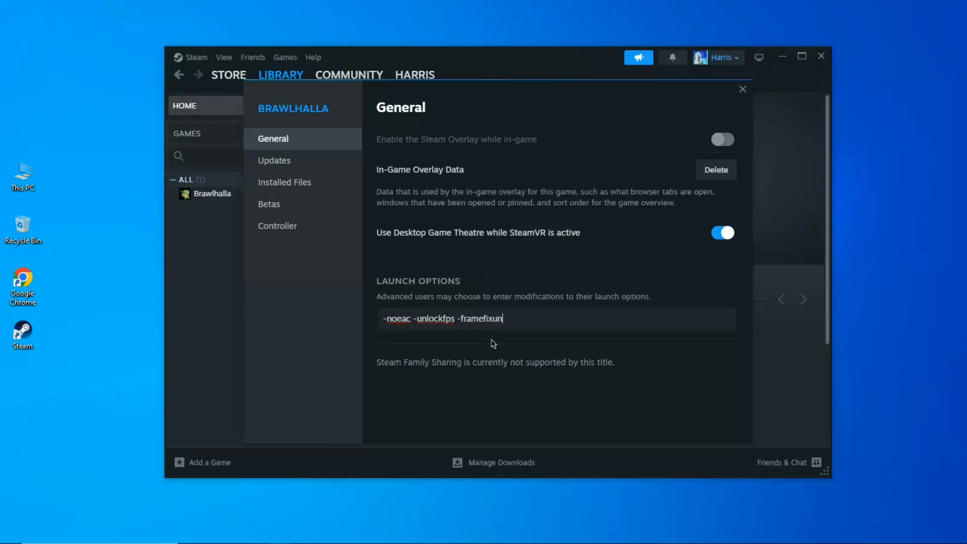
{"action": "type", "text": "ded"}
{"action": "left_click", "coordinate": [742, 90]}
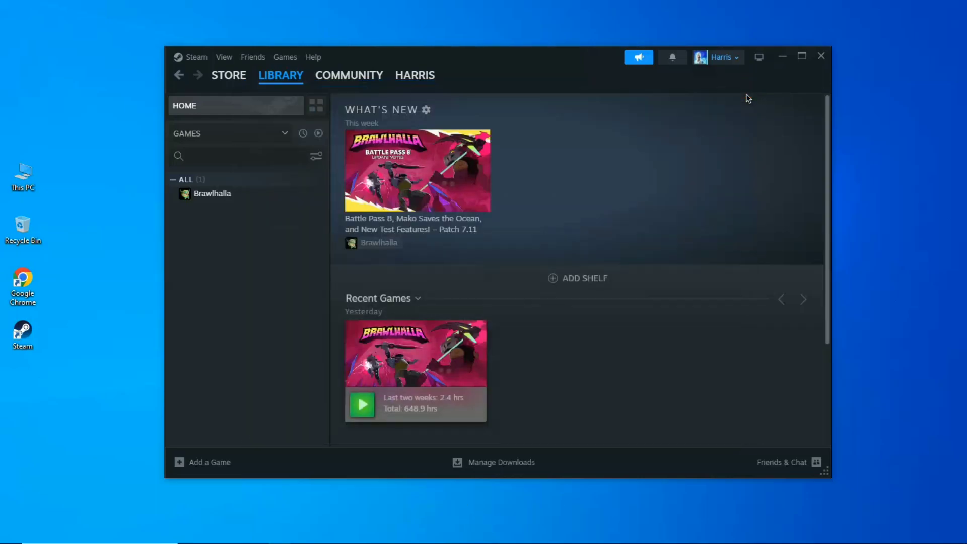
{"action": "left_click", "coordinate": [361, 406]}
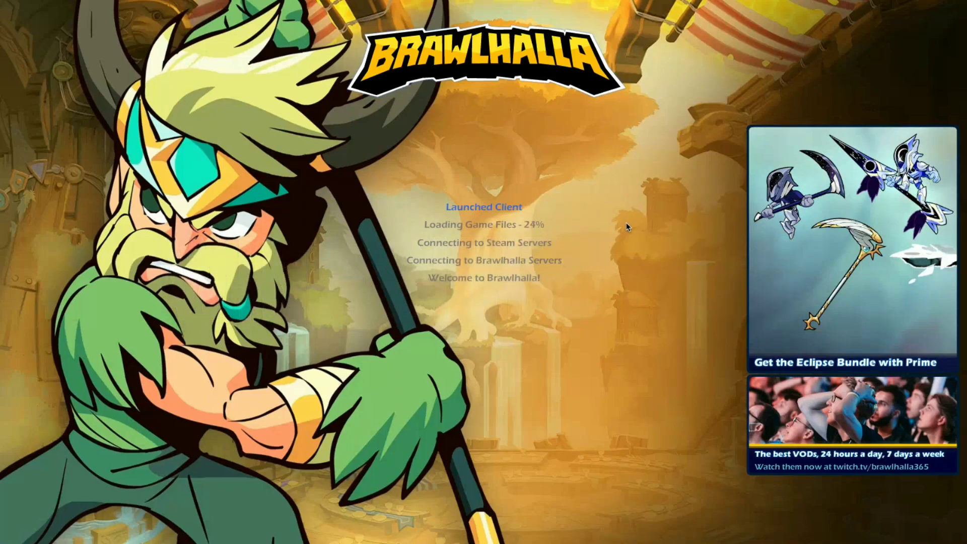
In Task Manager, set the priority of the BrawlhallaGame.exe process to High and confirm the change.
{"action": "key", "text": "ctrl+shift+Escape"}
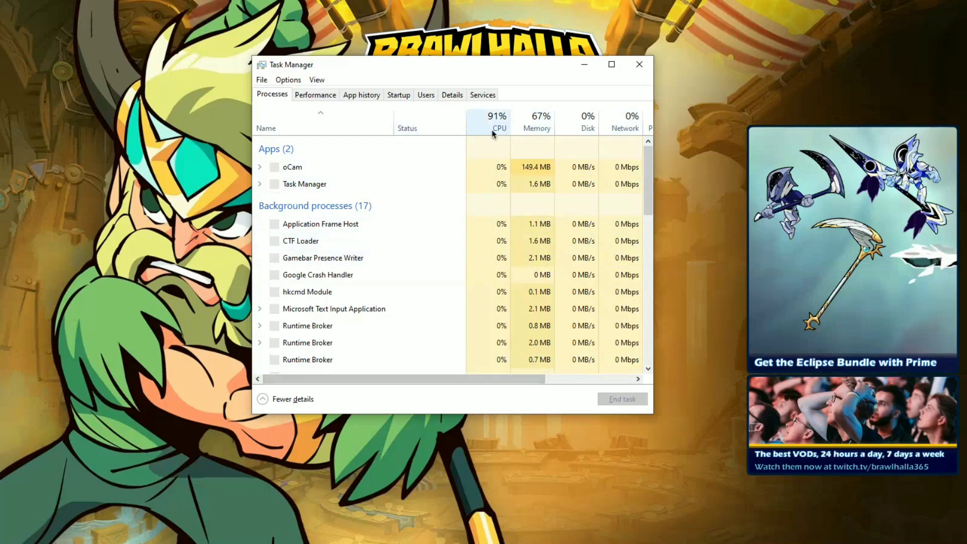
{"action": "left_click", "coordinate": [456, 96]}
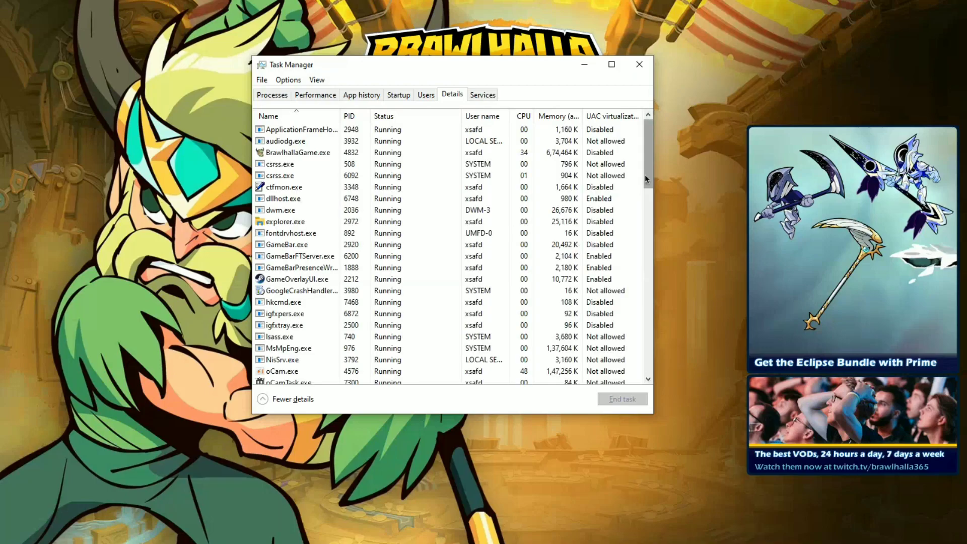
{"action": "mouse_move", "coordinate": [645, 176]}
{"action": "left_mouse_down"}
{"action": "mouse_move", "coordinate": [643, 360]}
{"action": "mouse_move", "coordinate": [652, 171]}
{"action": "left_mouse_up"}
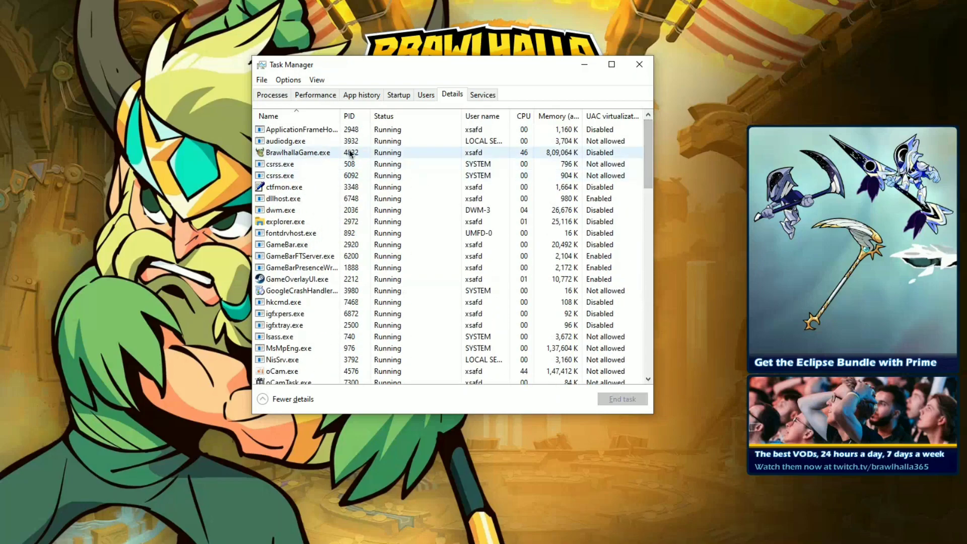
{"action": "left_click", "coordinate": [309, 152]}
{"action": "right_click", "coordinate": [304, 152]}
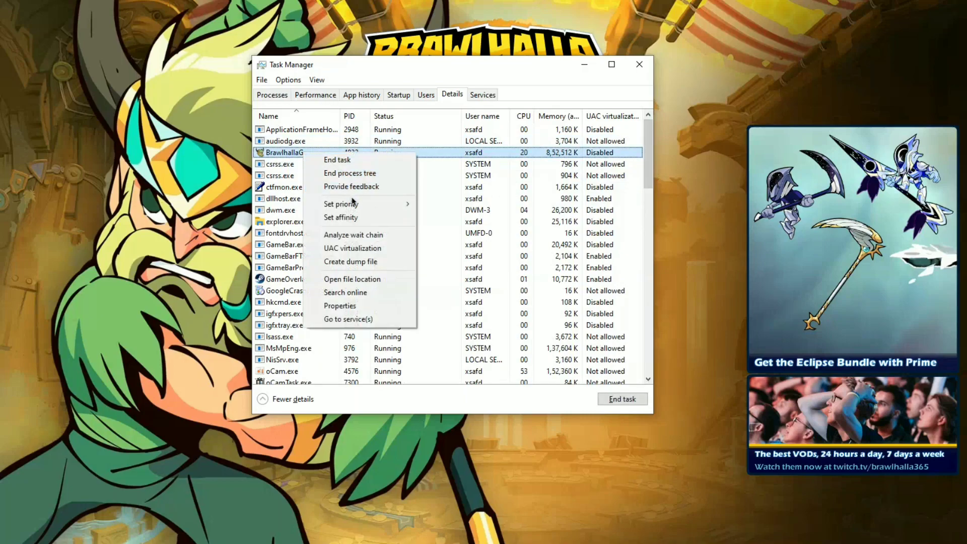
{"action": "mouse_move", "coordinate": [352, 204]}
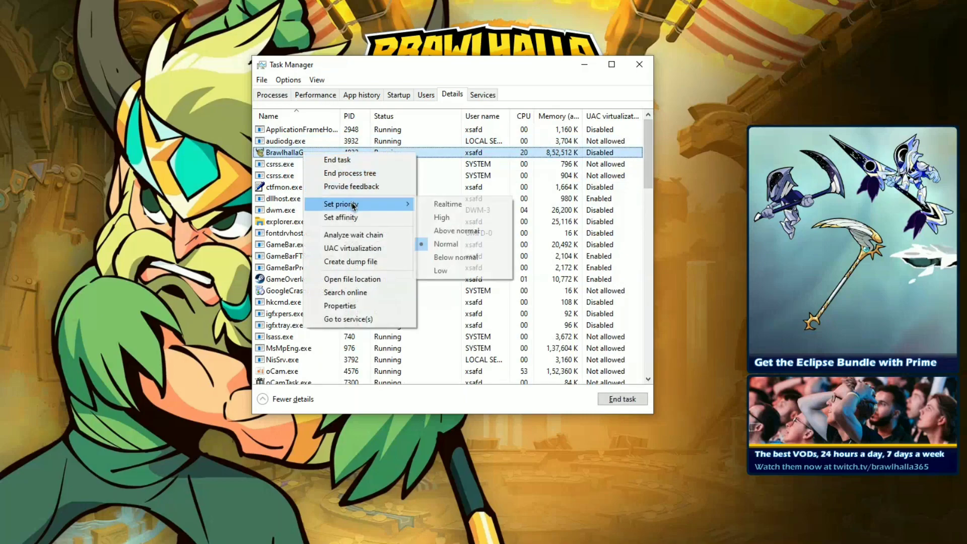
{"action": "left_click", "coordinate": [479, 222]}
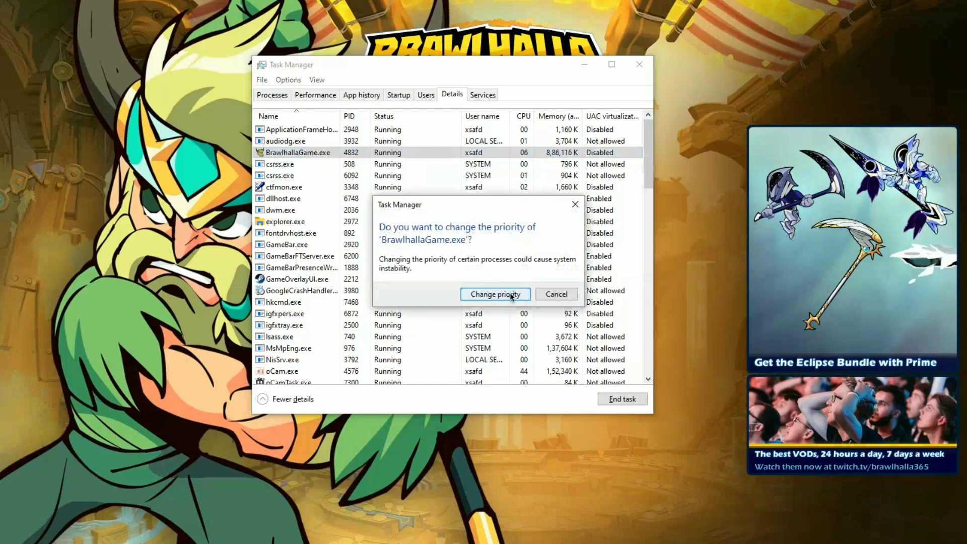
{"action": "left_click", "coordinate": [498, 294]}
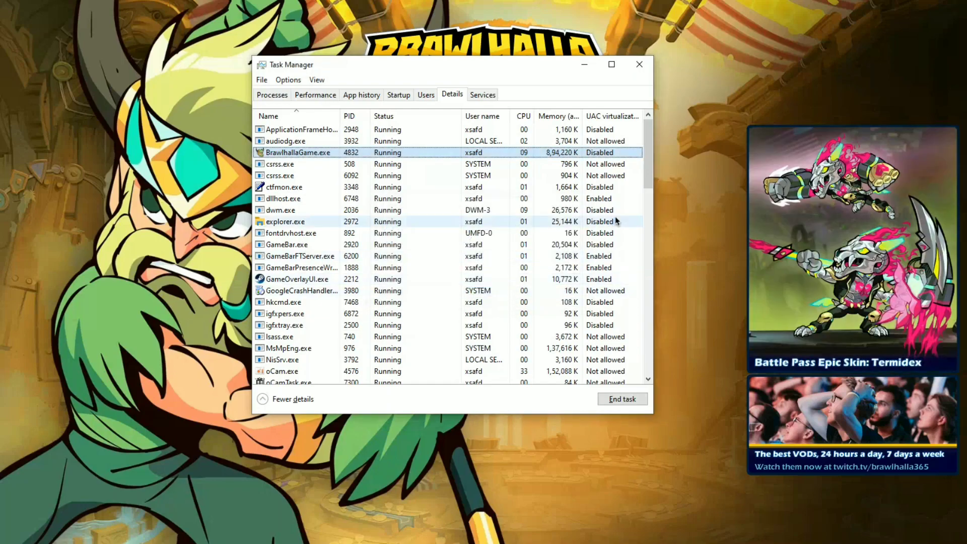
Check the priority setting of the BrawlhallaGame.exe process without changing it.
{"action": "right_click", "coordinate": [347, 154]}
{"action": "mouse_move", "coordinate": [438, 203]}
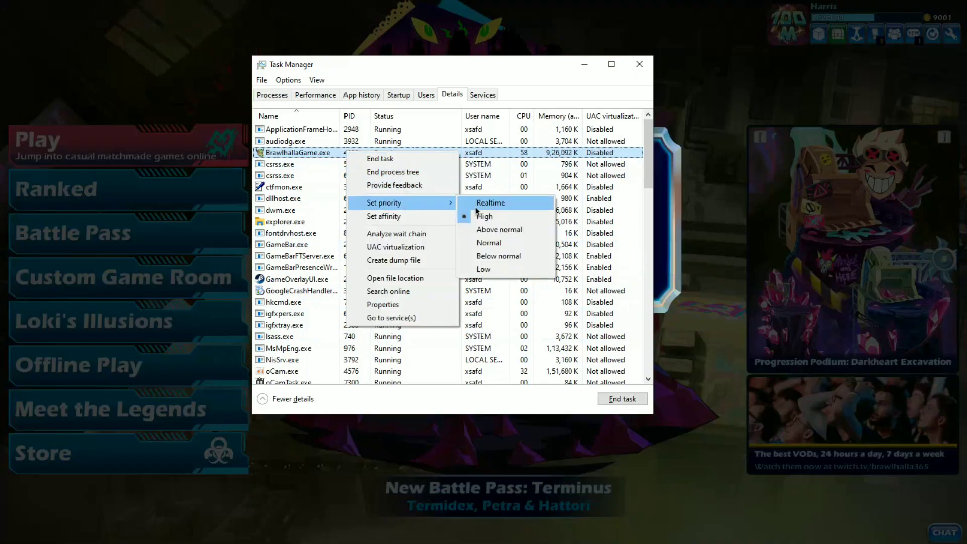
{"action": "left_click", "coordinate": [516, 71]}
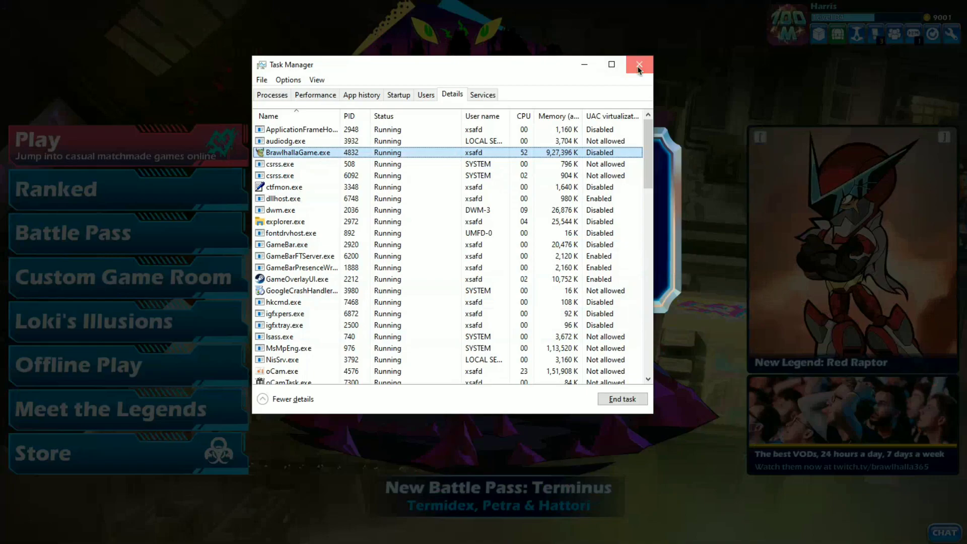
Close Task Manager and dismiss the daily login bonus in Brawlhalla.
{"action": "left_click", "coordinate": [638, 71]}
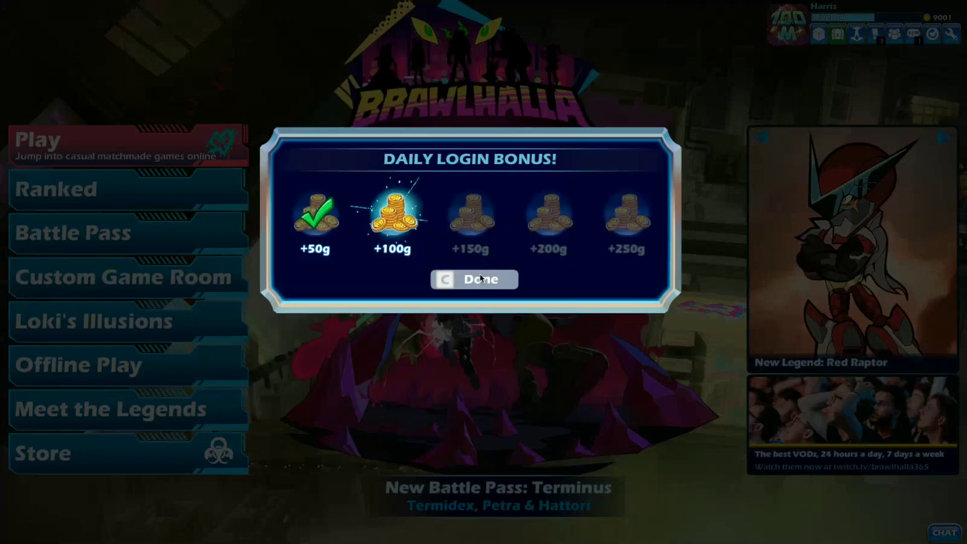
{"action": "left_click", "coordinate": [480, 277]}
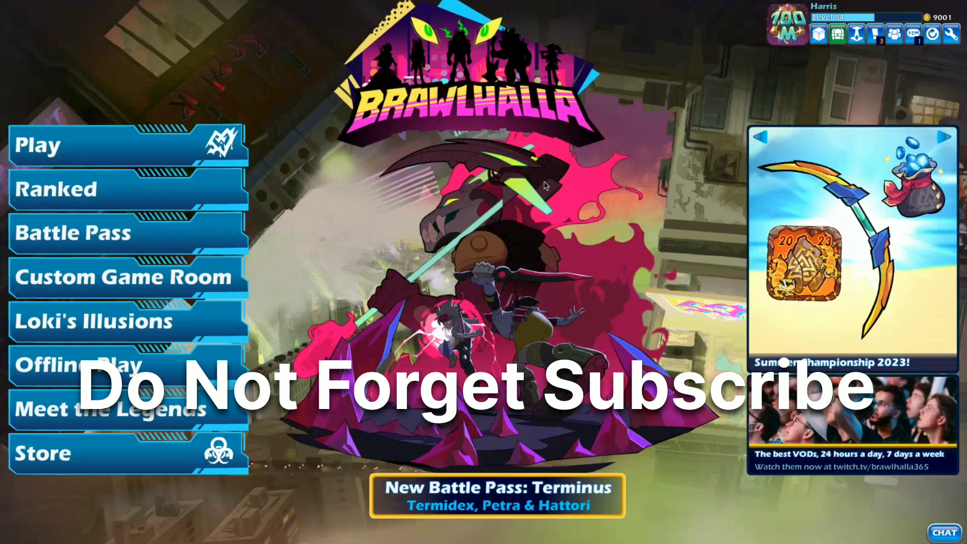